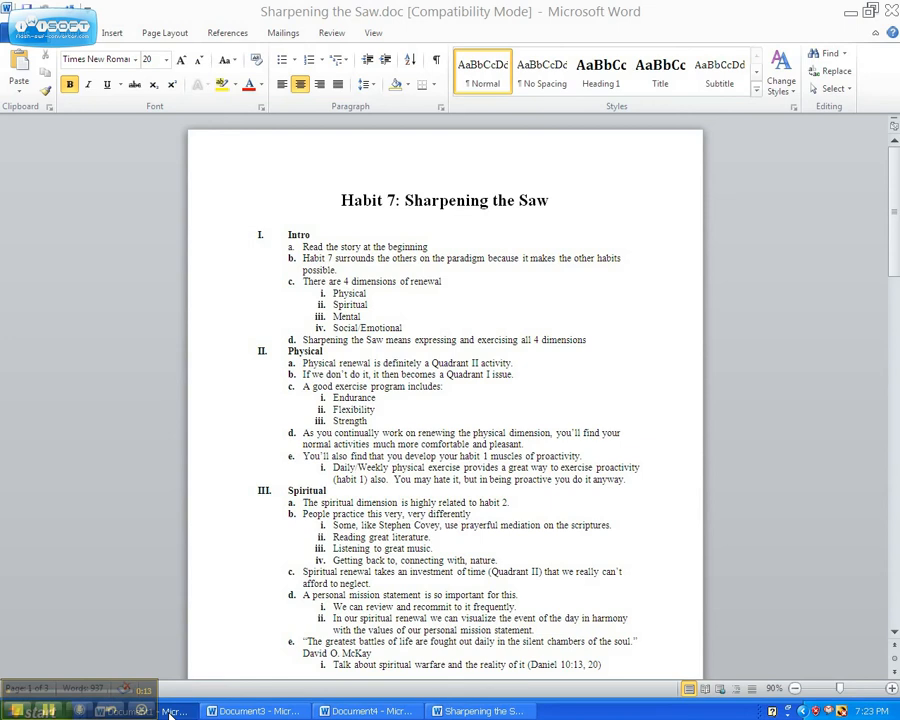
# Step: Switch to Document1 and apply bullets to the five fruit names
pyautogui.click(170, 711)
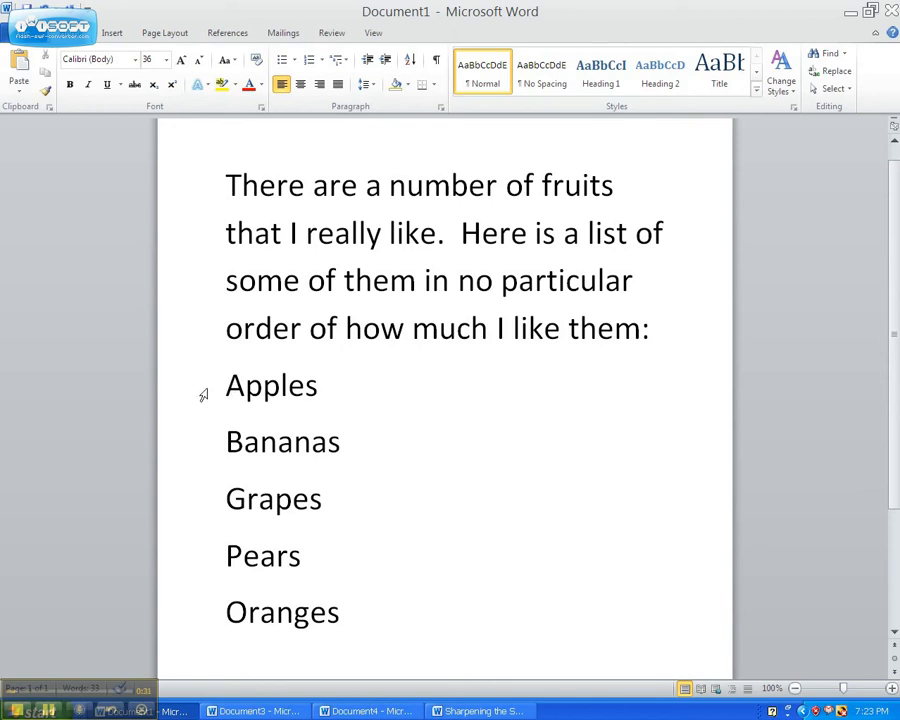
pyautogui.moveTo(199, 394); pyautogui.dragTo(141, 603)
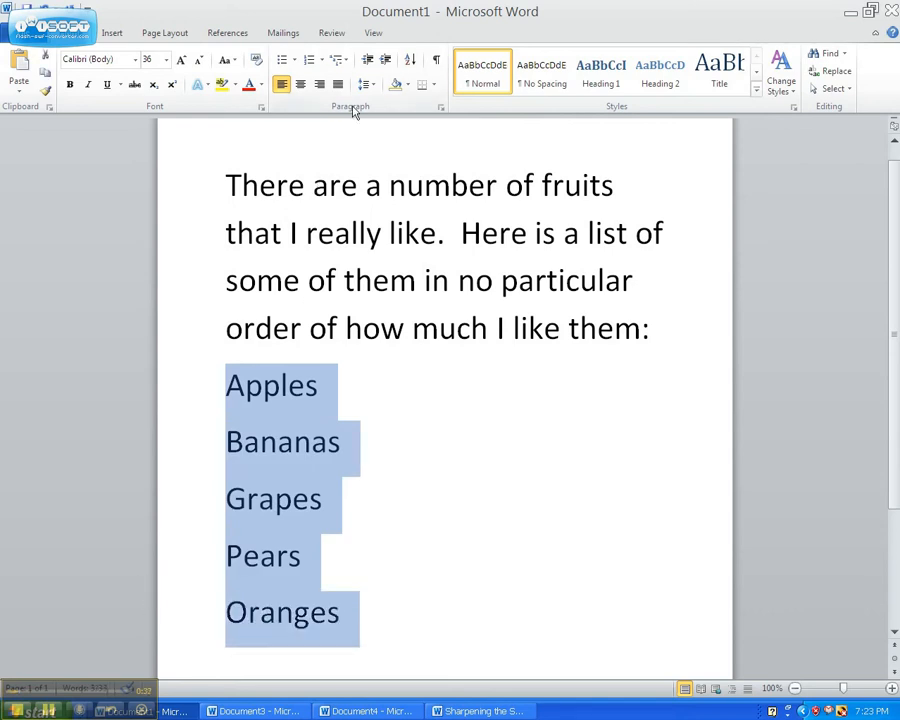
pyautogui.click(283, 64)
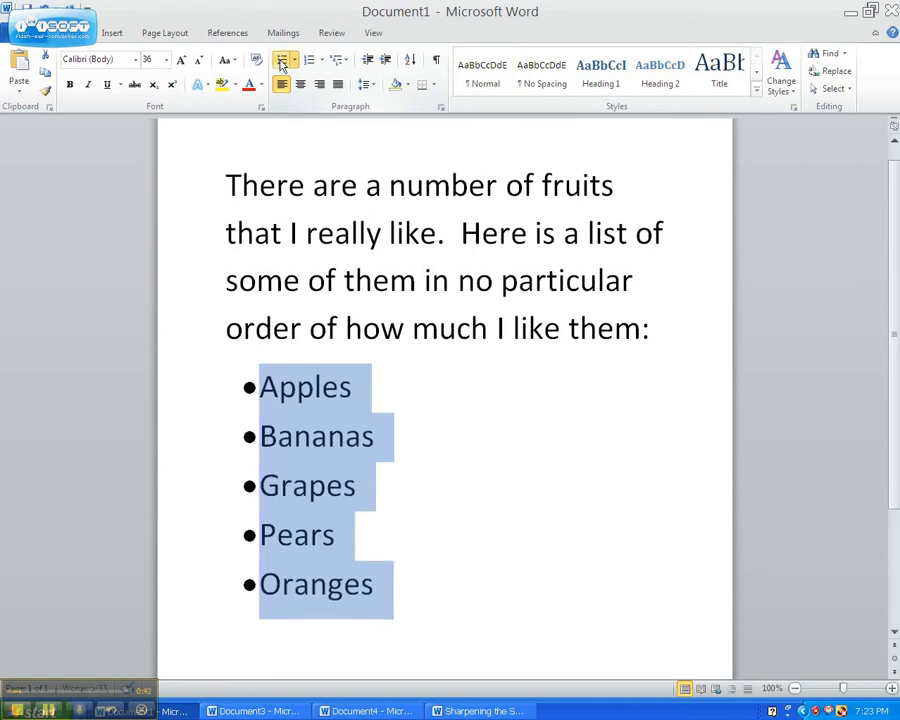
pyautogui.click(525, 441)
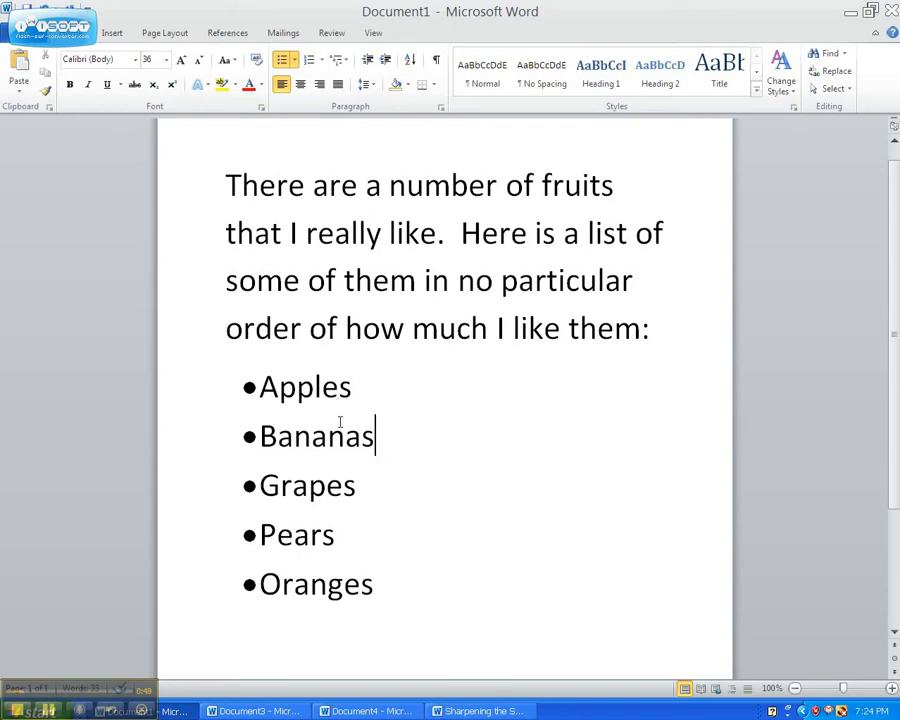
# Step: Switch to Document4 and start a bulleted list with the items Keys and Wallet
pyautogui.click(392, 712)
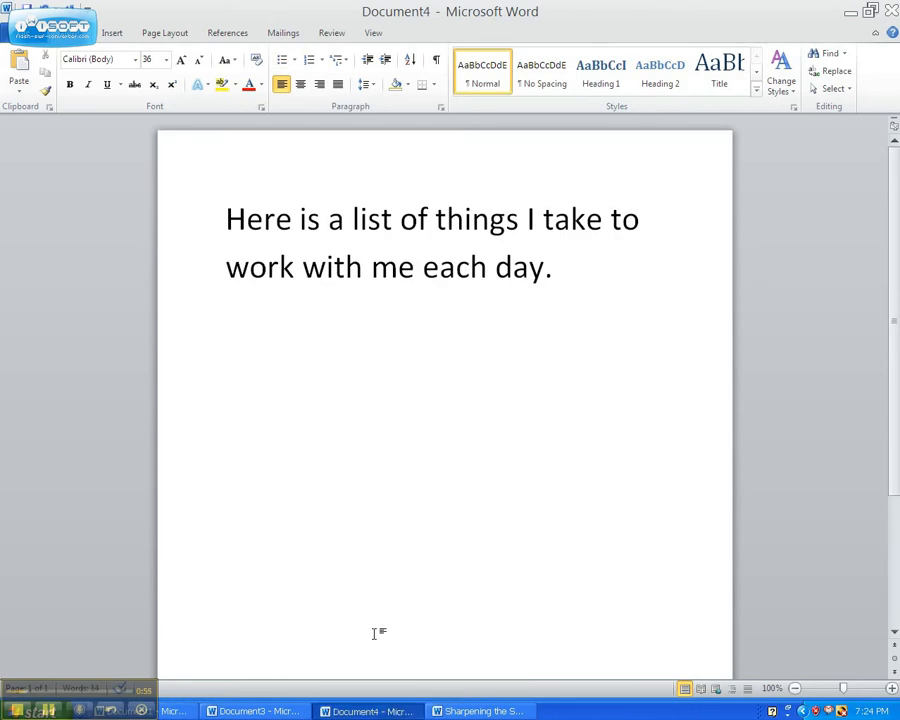
pyautogui.click(282, 61)
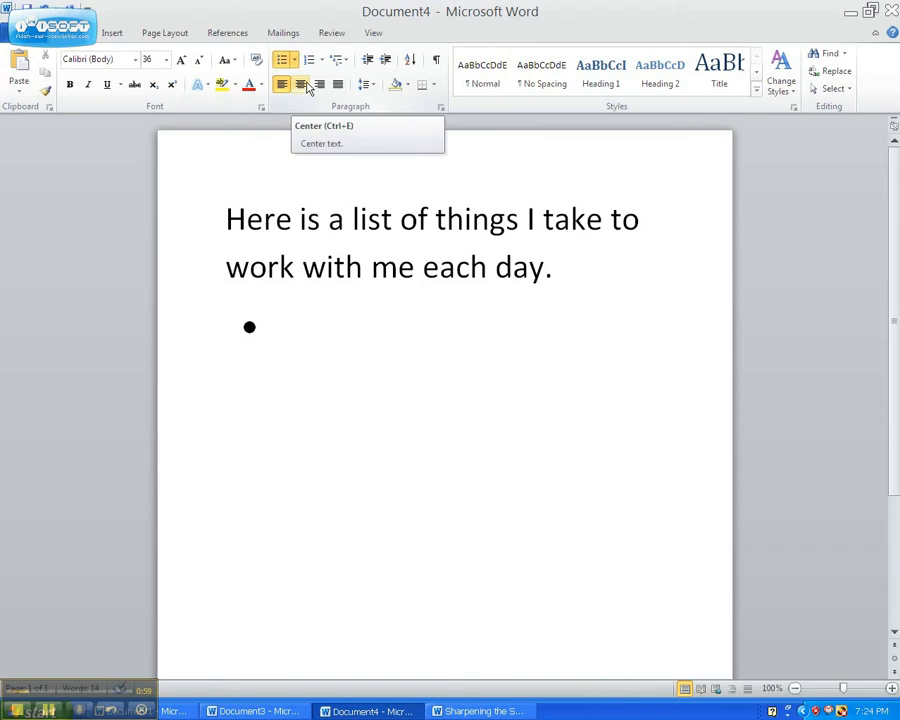
pyautogui.write('Keys')
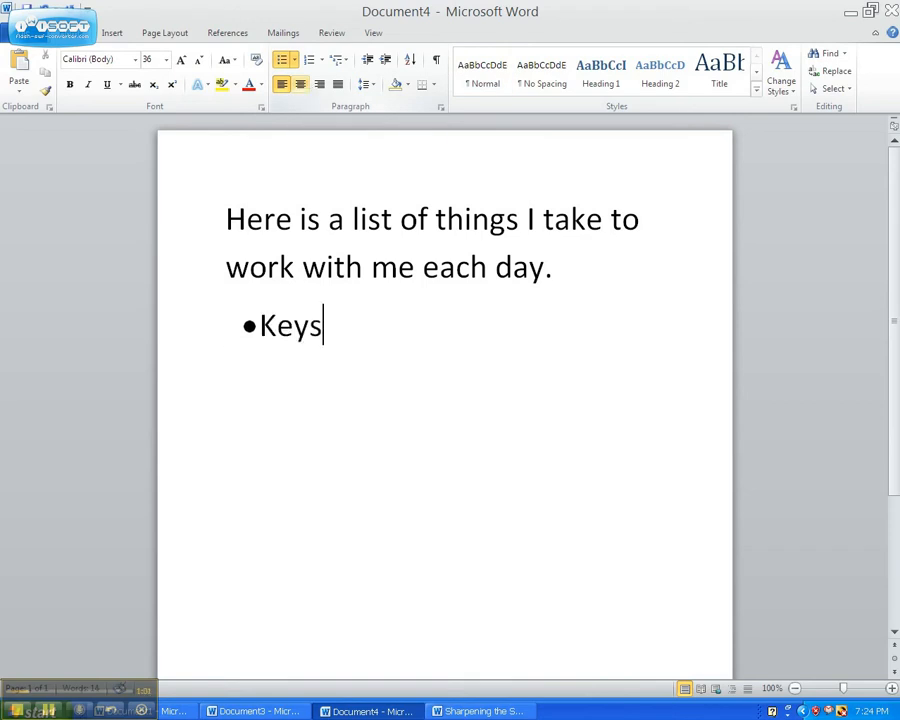
pyautogui.press('Return')
pyautogui.write('Wallet')
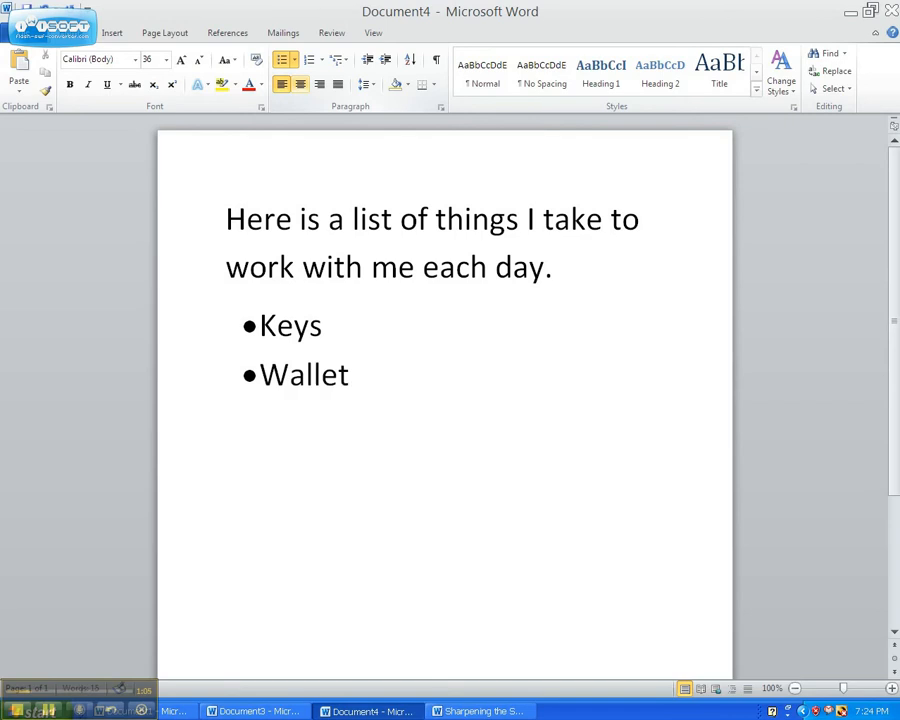
pyautogui.press('Return')
# Step: Delete the bulleted items back to an empty line
pyautogui.press('BackSpace')
pyautogui.press('BackSpace')
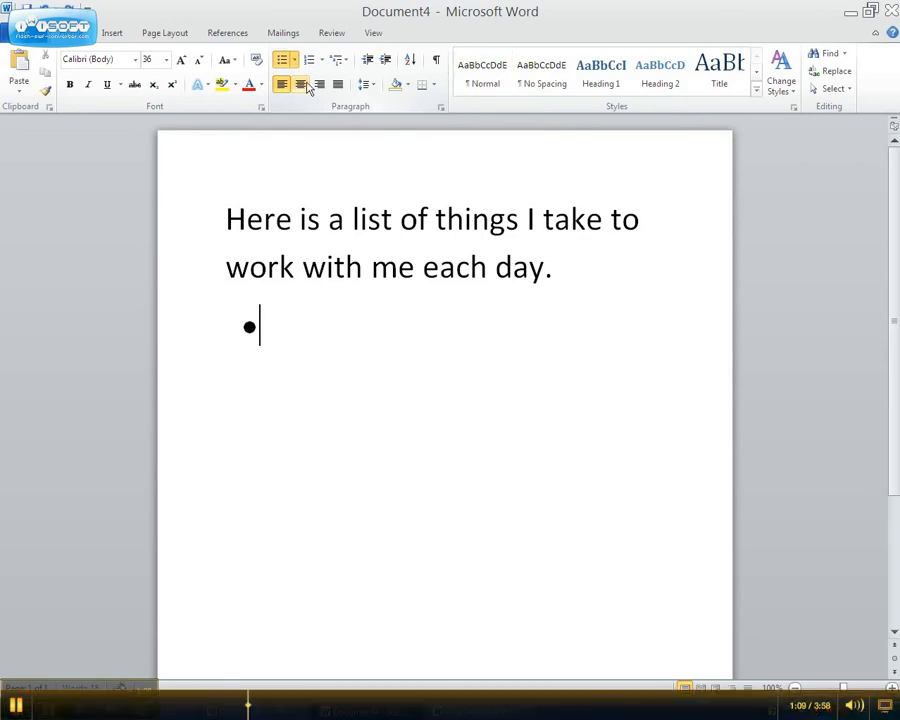
pyautogui.press('BackSpace')
pyautogui.press('BackSpace')
# Step: Start an automatic bulleted list by typing an asterisk and a space, entering Key as the item
pyautogui.write('*')
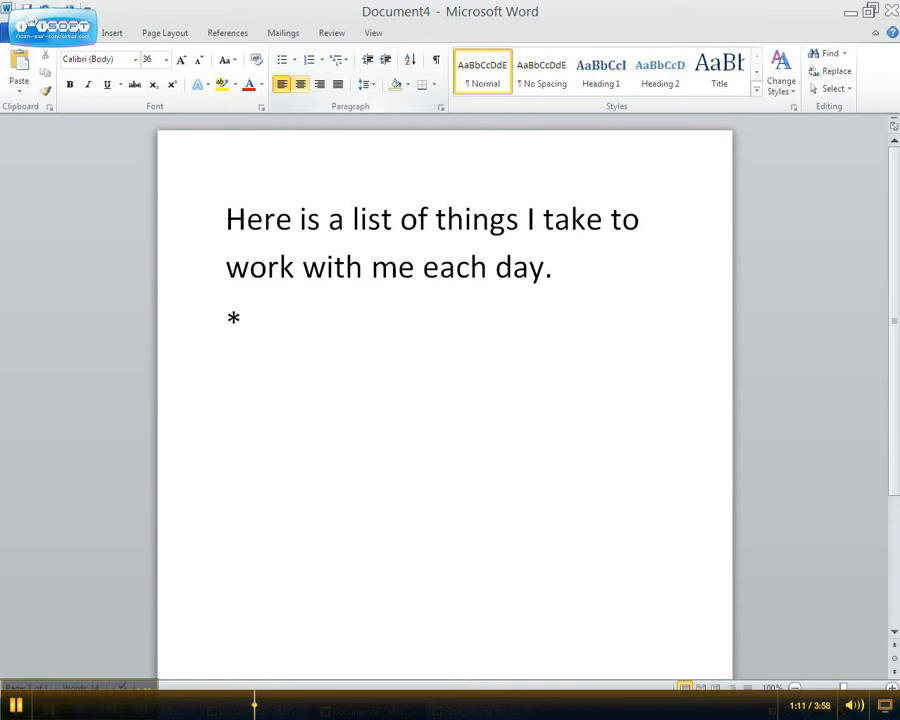
pyautogui.write(' Key')
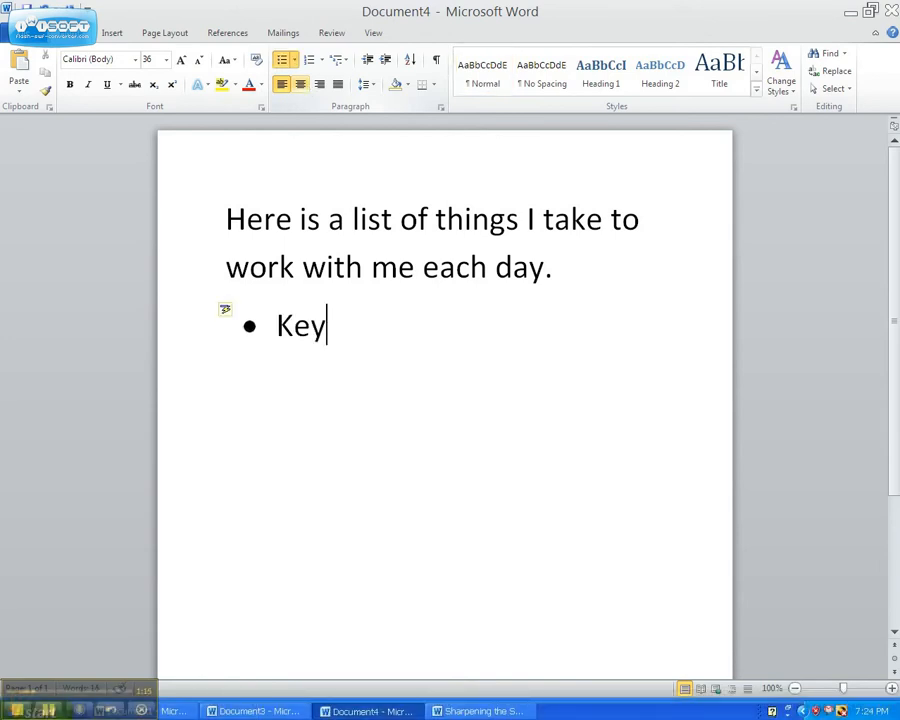
pyautogui.press('Return')
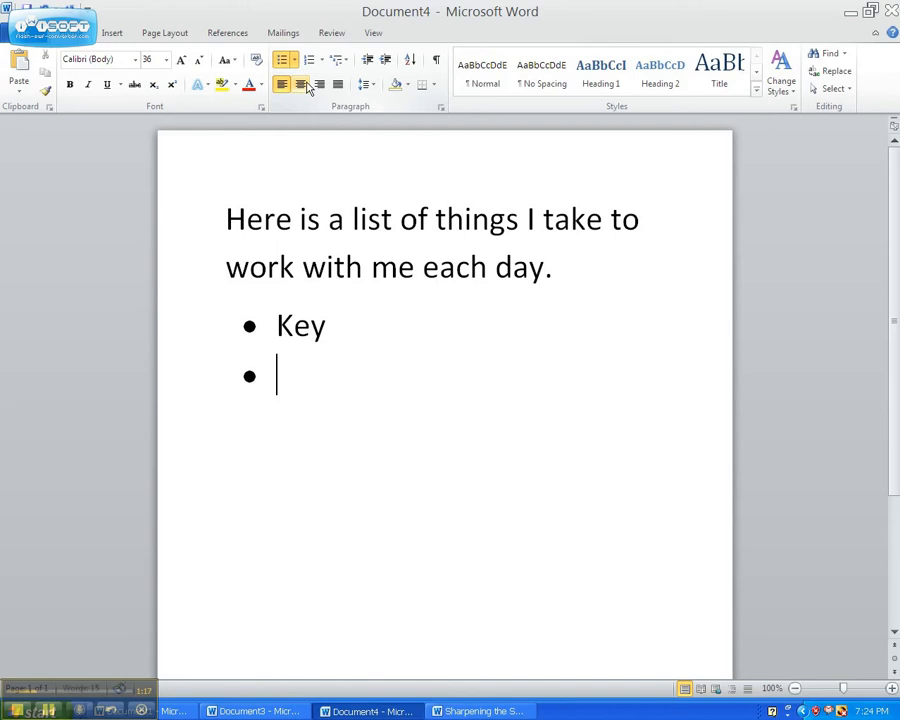
# Step: Remove the automatic bulleted item and its bullet, leaving a new empty line
pyautogui.press('BackSpace')
pyautogui.press('BackSpace')
pyautogui.press('BackSpace')
pyautogui.press('BackSpace')
pyautogui.press('BackSpace')
pyautogui.press('BackSpace')
pyautogui.press('BackSpace')
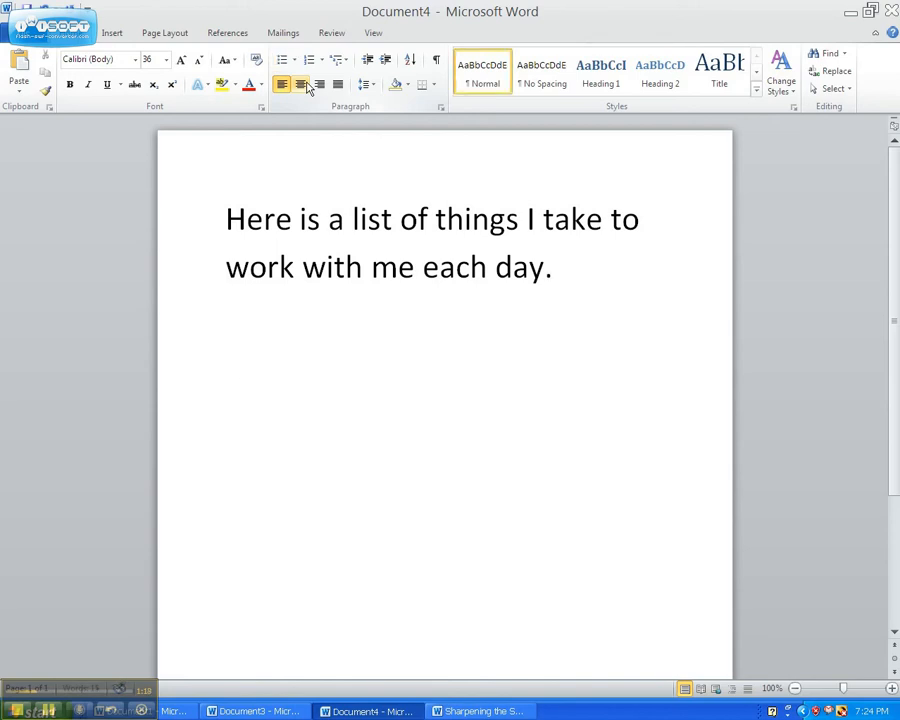
pyautogui.press('Return')
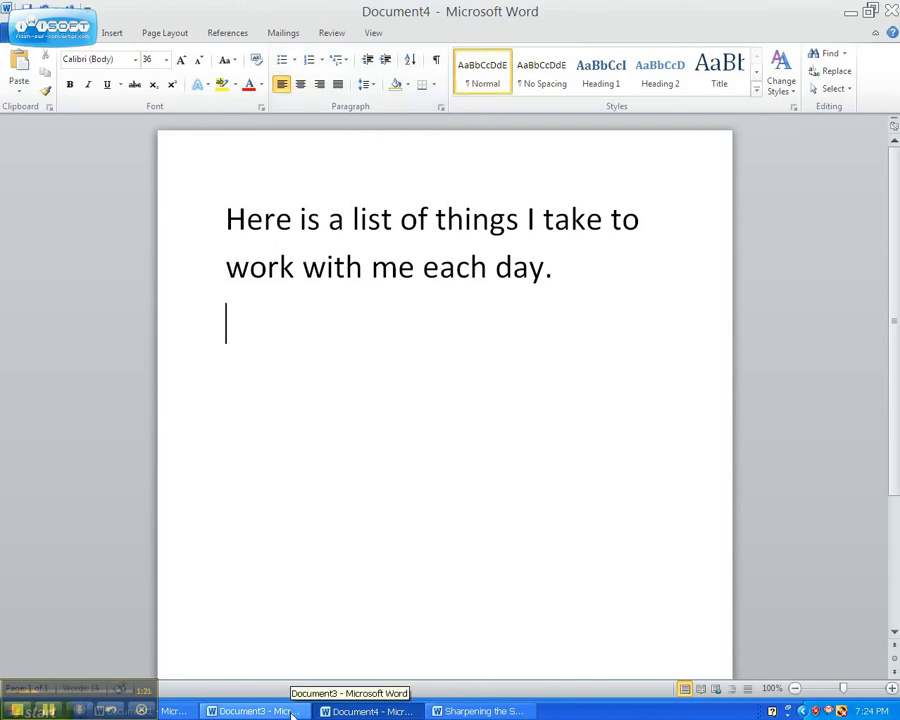
# Step: Switch to Document3 and apply numbering to the six colour names
pyautogui.click(254, 711)
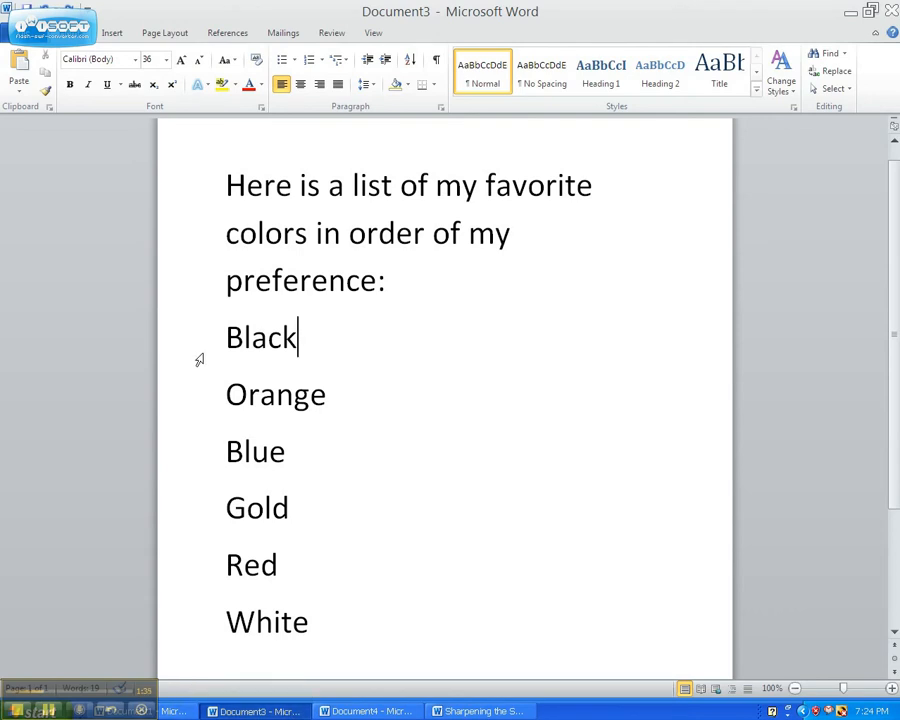
pyautogui.moveTo(181, 368); pyautogui.dragTo(120, 618)
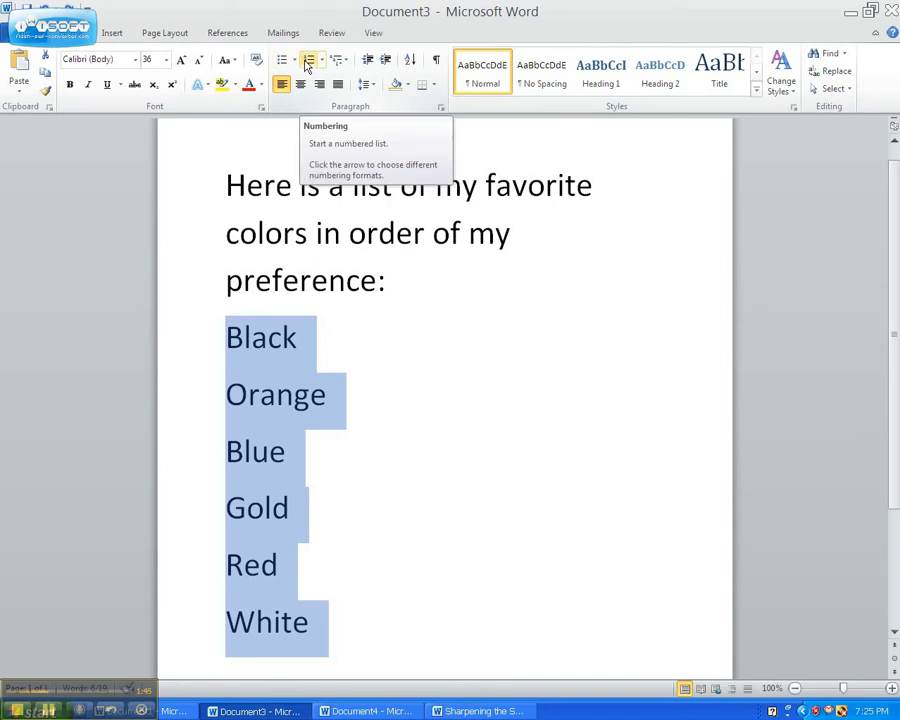
pyautogui.click(309, 61)
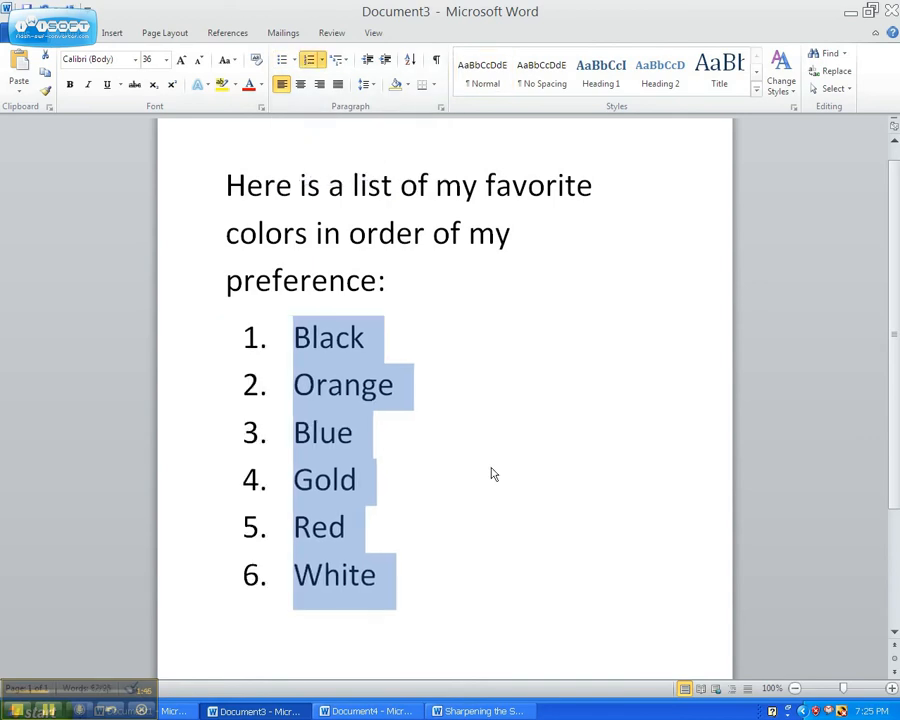
pyautogui.click(364, 337)
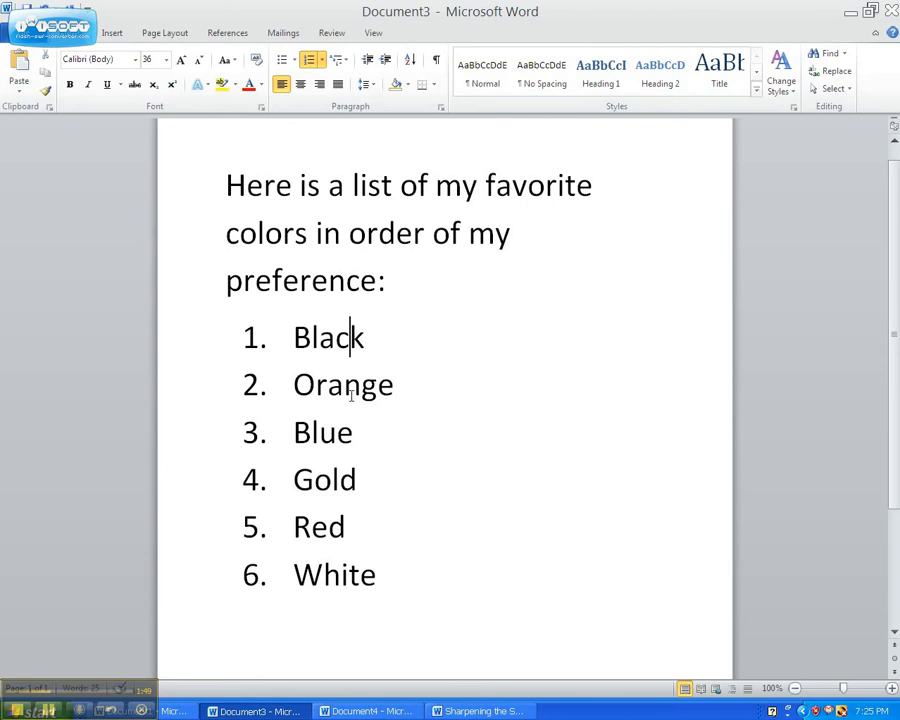
pyautogui.click(344, 386)
pyautogui.click(327, 432)
pyautogui.click(327, 479)
pyautogui.click(430, 488)
# Step: In Document4, create a numbered list with Keys, Wallet and Phone, then end the list
pyautogui.click(362, 711)
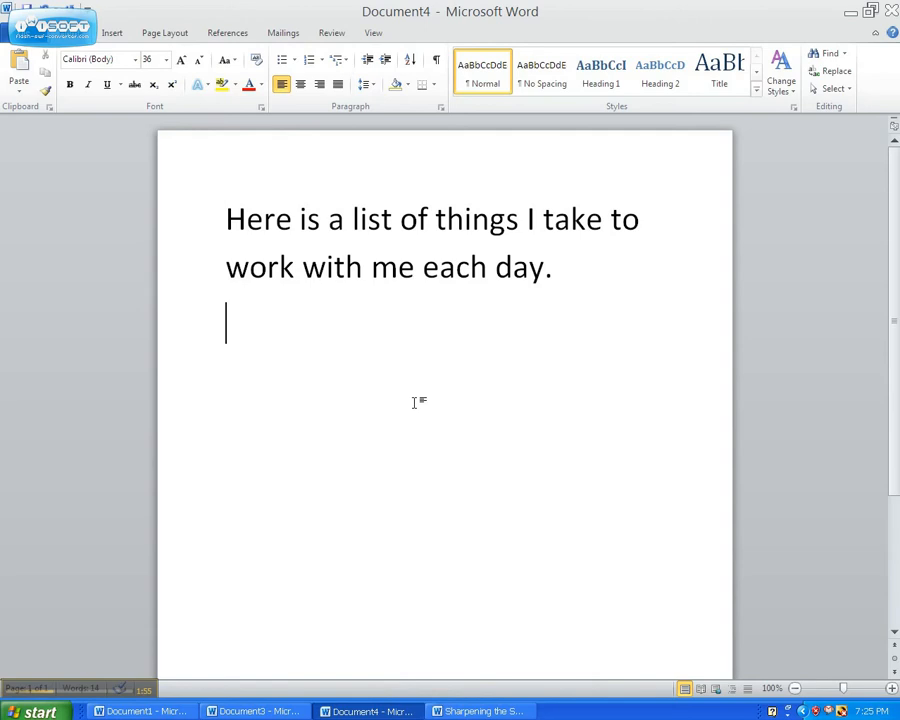
pyautogui.click(310, 62)
pyautogui.write('Keys')
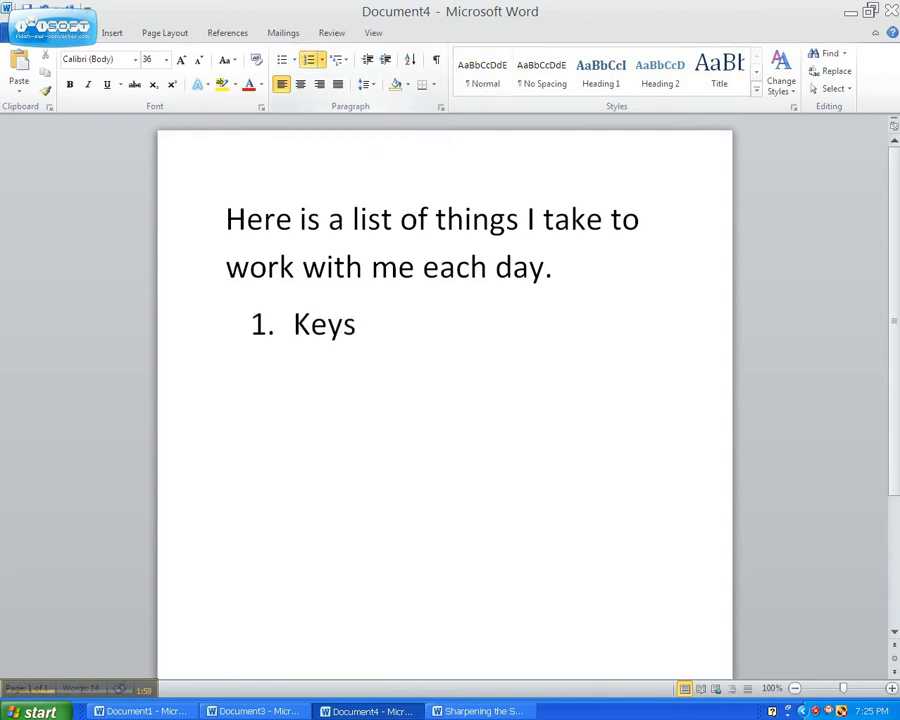
pyautogui.press('Return')
pyautogui.write('Wallet')
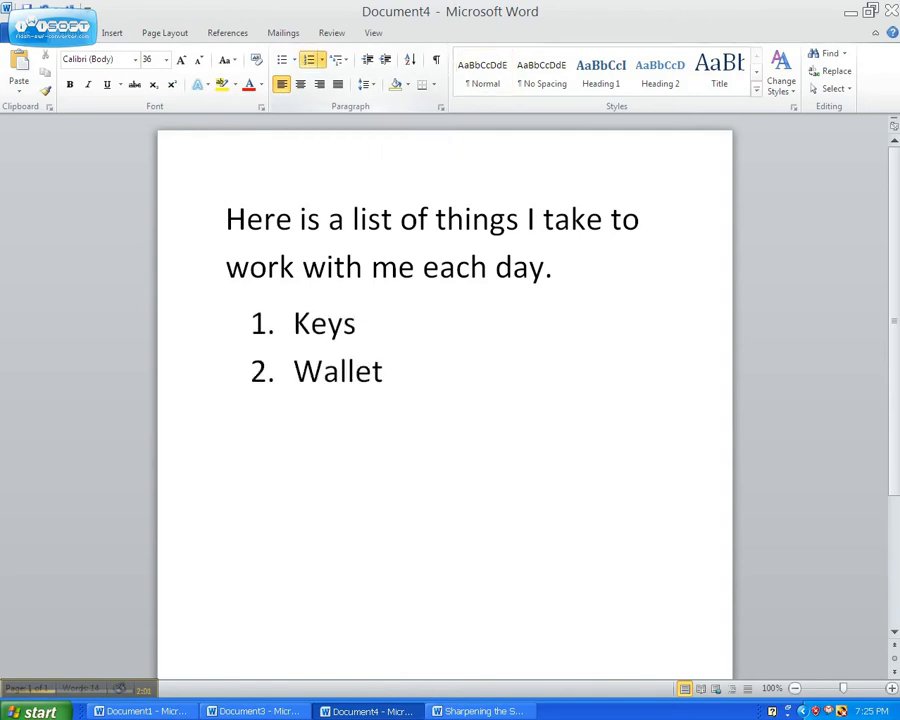
pyautogui.press('Return')
pyautogui.write('Phone')
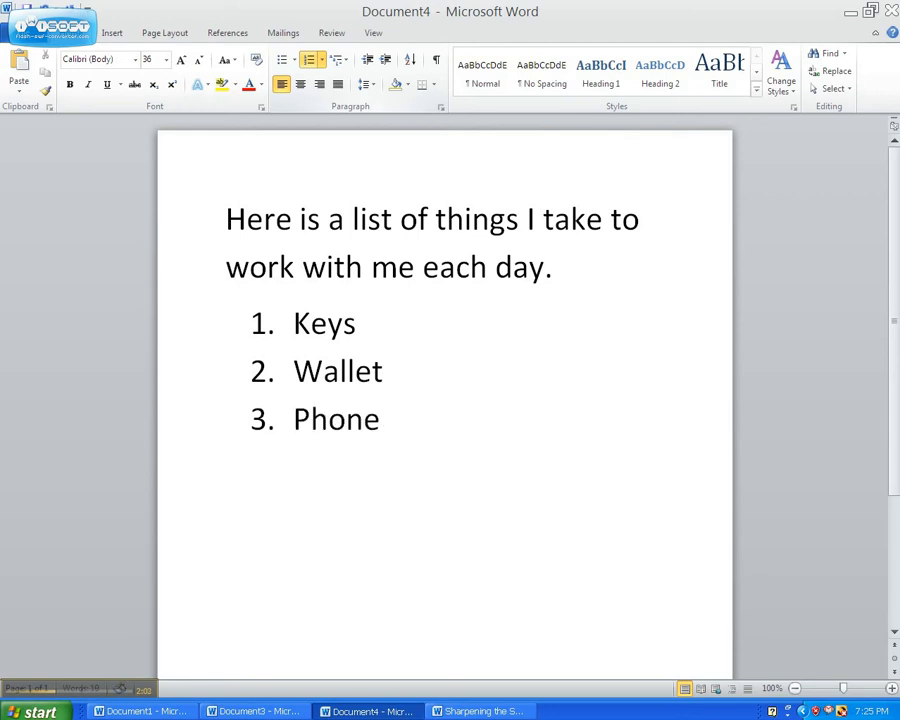
pyautogui.press('Return')
pyautogui.press('Return')
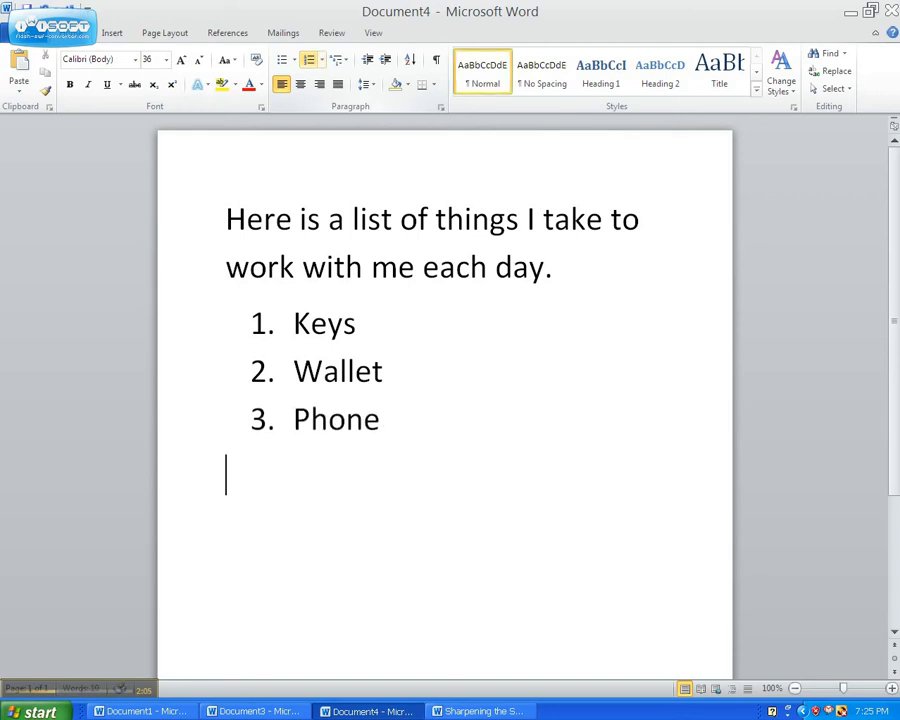
# Step: Undo the numbered list entries
pyautogui.hotkey('ctrl', 'z')
pyautogui.hotkey('ctrl', 'z')
pyautogui.hotkey('ctrl', 'z')
pyautogui.hotkey('ctrl', 'z')
pyautogui.hotkey('ctrl', 'z')
pyautogui.hotkey('ctrl', 'z')
pyautogui.hotkey('ctrl', 'z')
pyautogui.hotkey('ctrl', 'z')
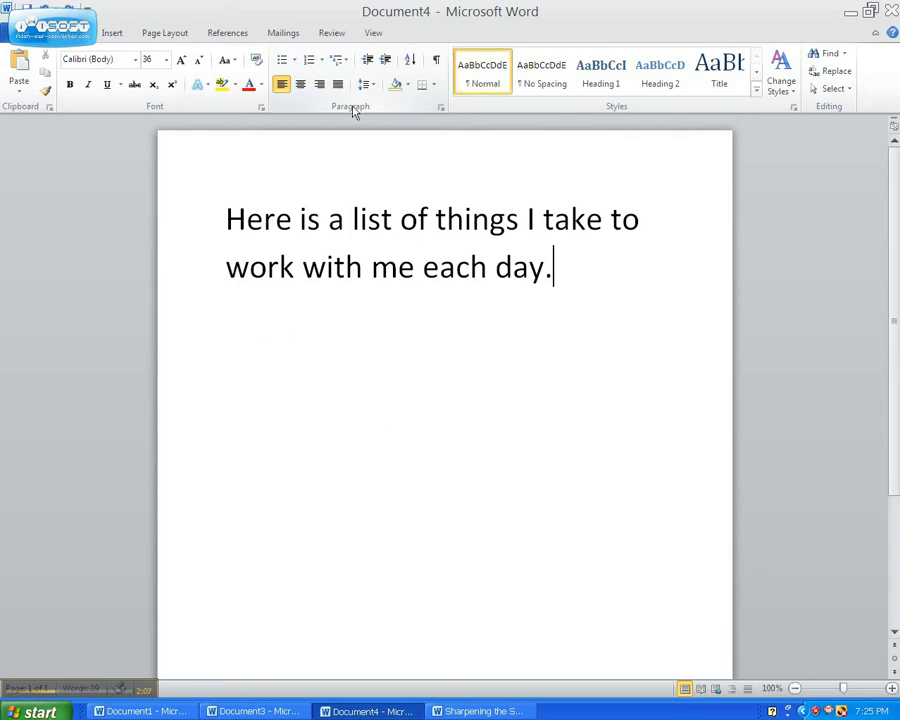
# Step: Type 1 Keys on a new line and then delete that line again
pyautogui.press('Return')
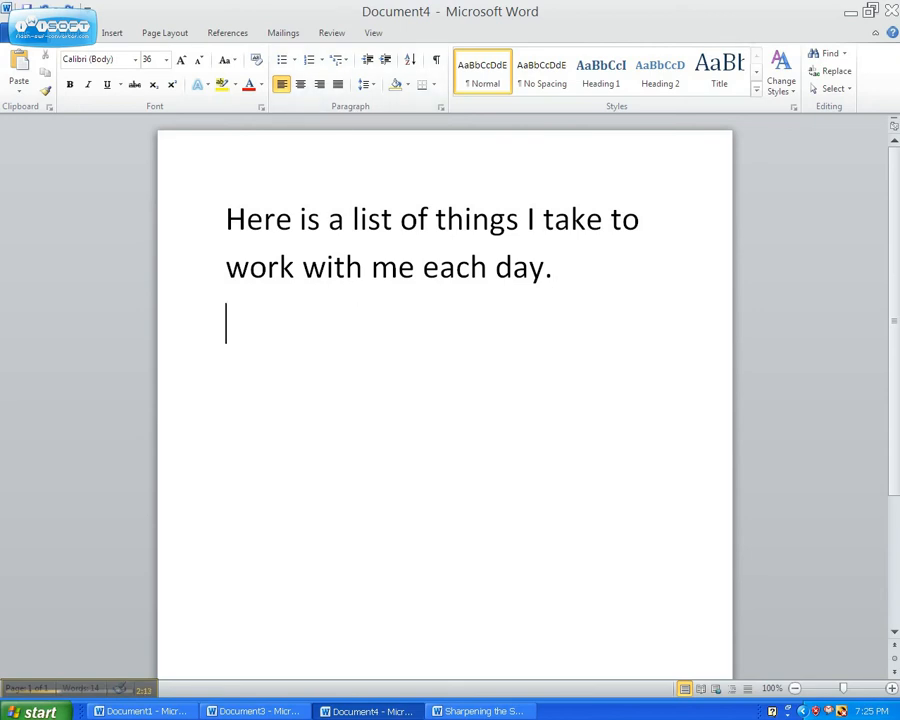
pyautogui.write('1 K')
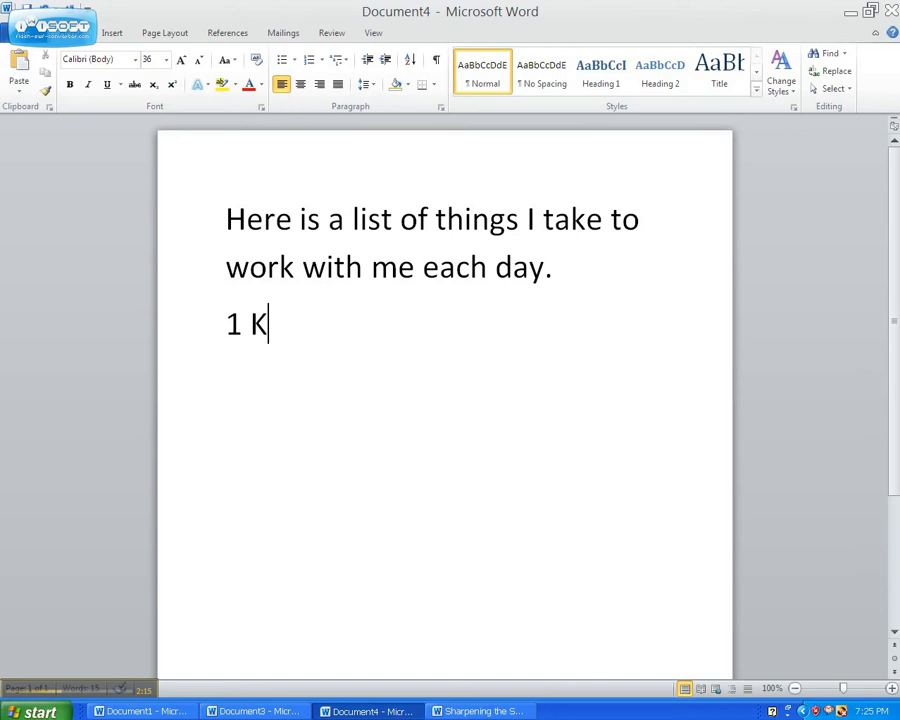
pyautogui.write('eys')
pyautogui.press('Return')
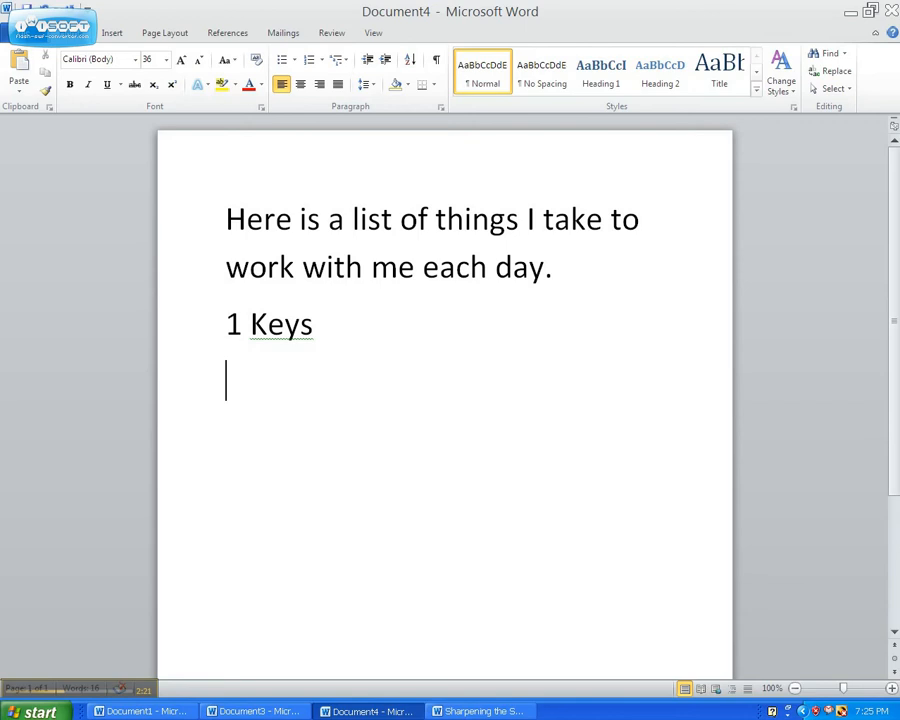
pyautogui.click(207, 336)
pyautogui.press('Delete')
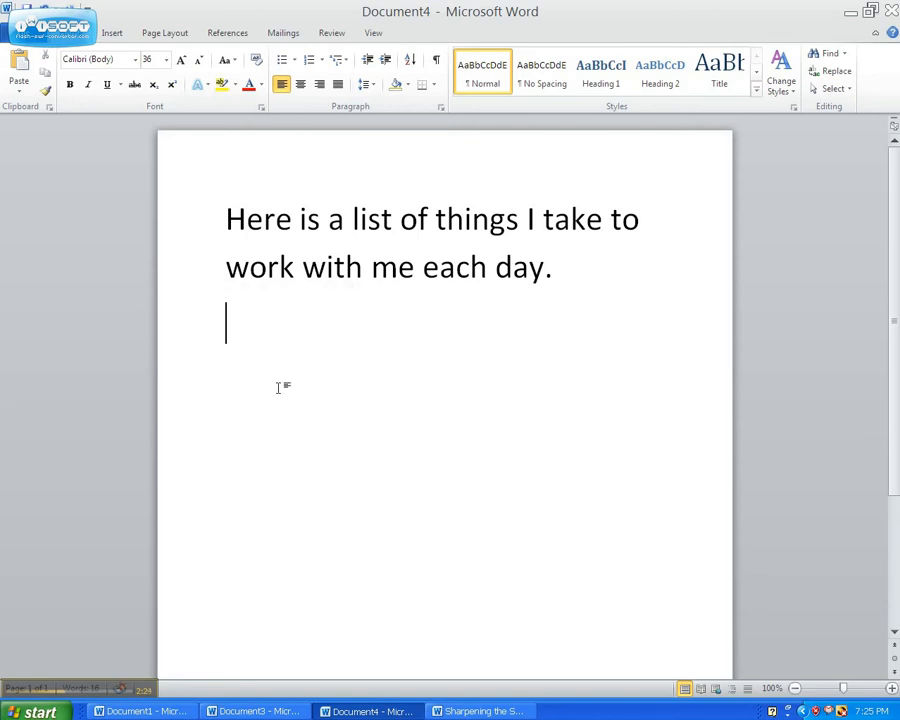
# Step: Start a numbered list and enter Keys as its first item
pyautogui.click(309, 61)
pyautogui.write('Keys')
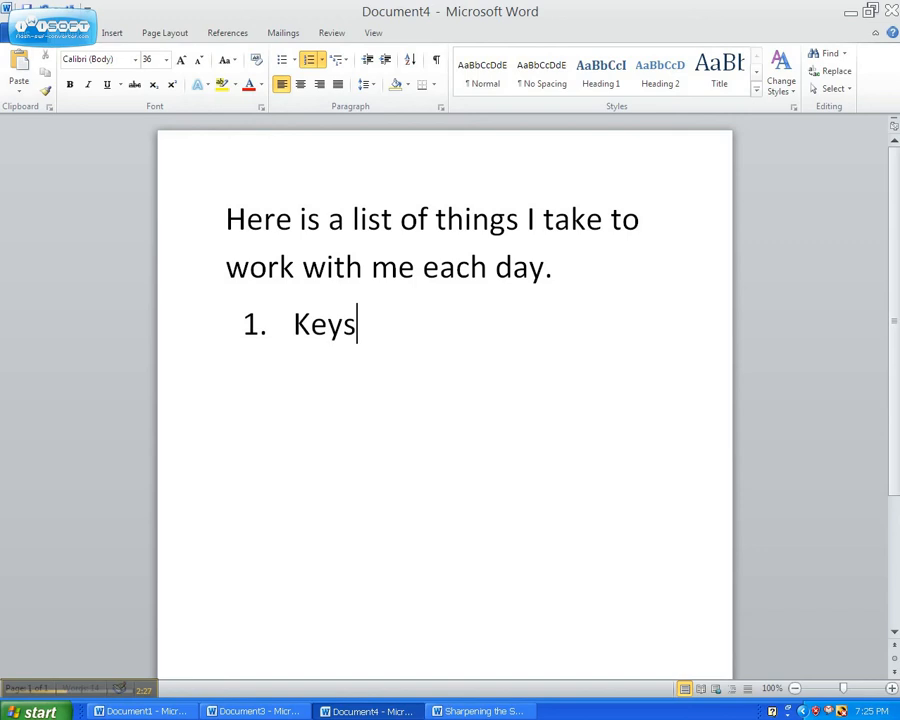
pyautogui.press('Return')
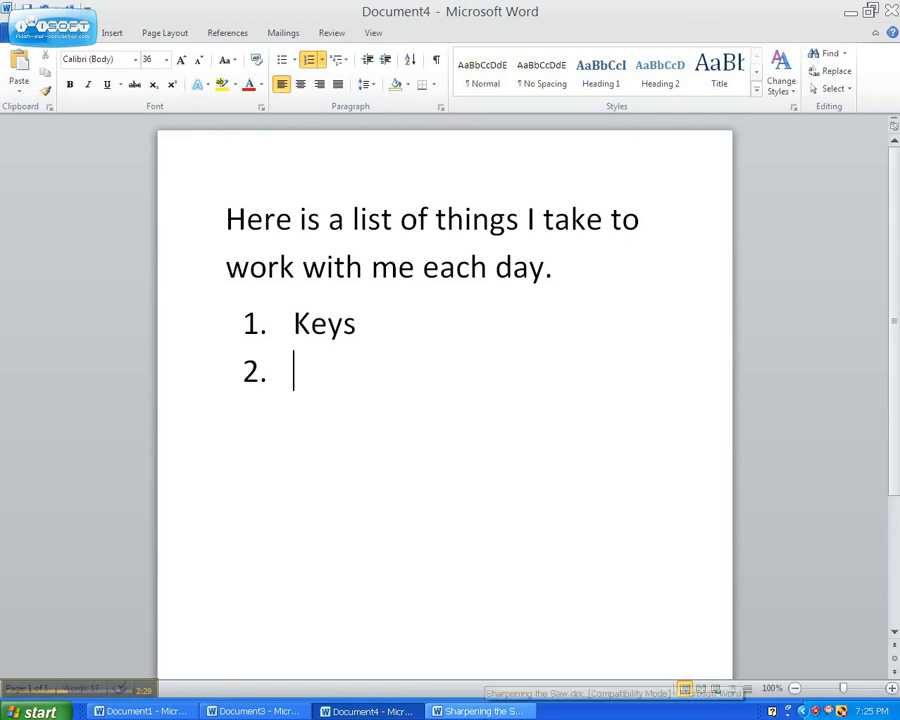
# Step: Switch to the Sharpening the Saw document and browse the styles in the multilevel list library
pyautogui.click(257, 711)
pyautogui.click(480, 711)
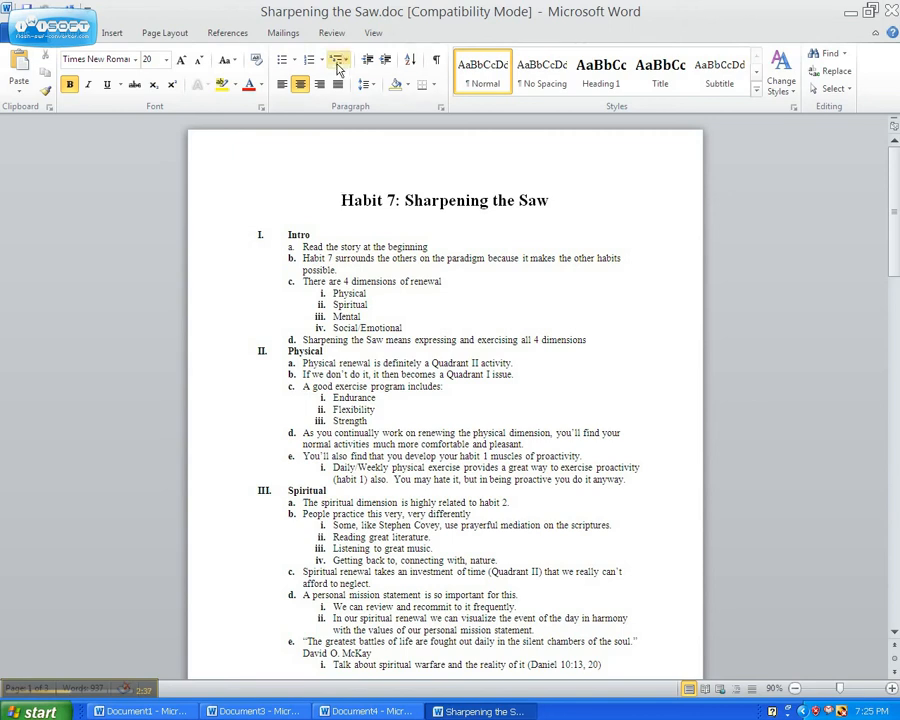
pyautogui.click(340, 61)
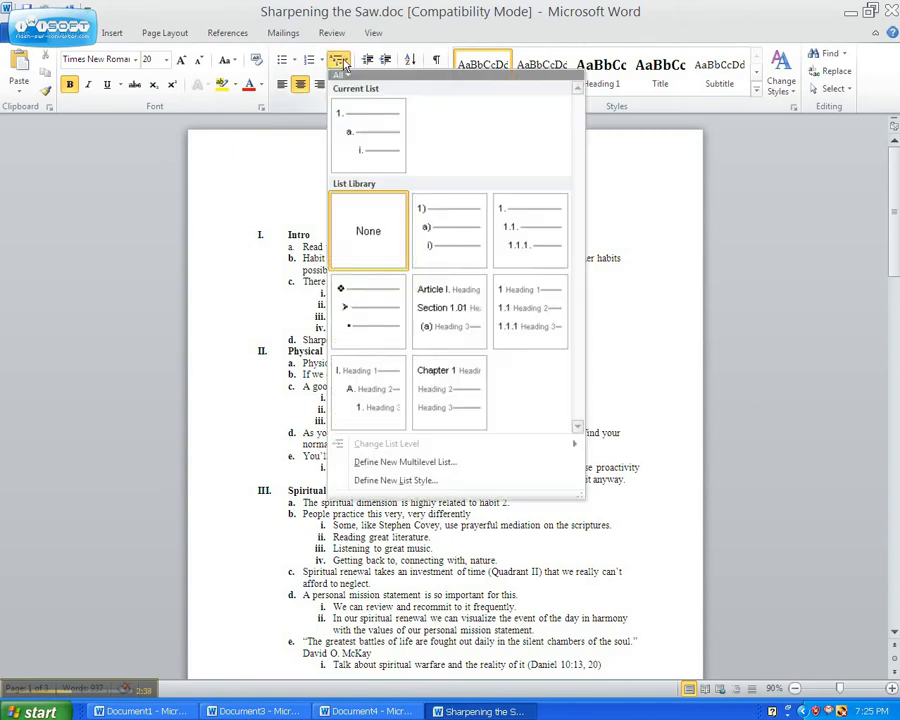
pyautogui.moveTo(376, 161)
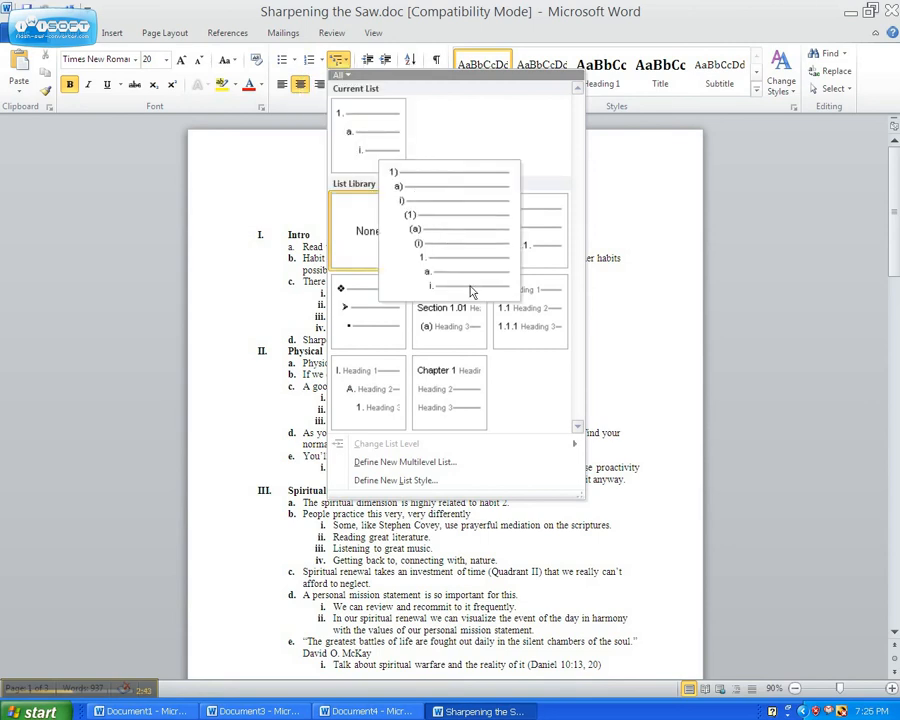
pyautogui.moveTo(529, 249)
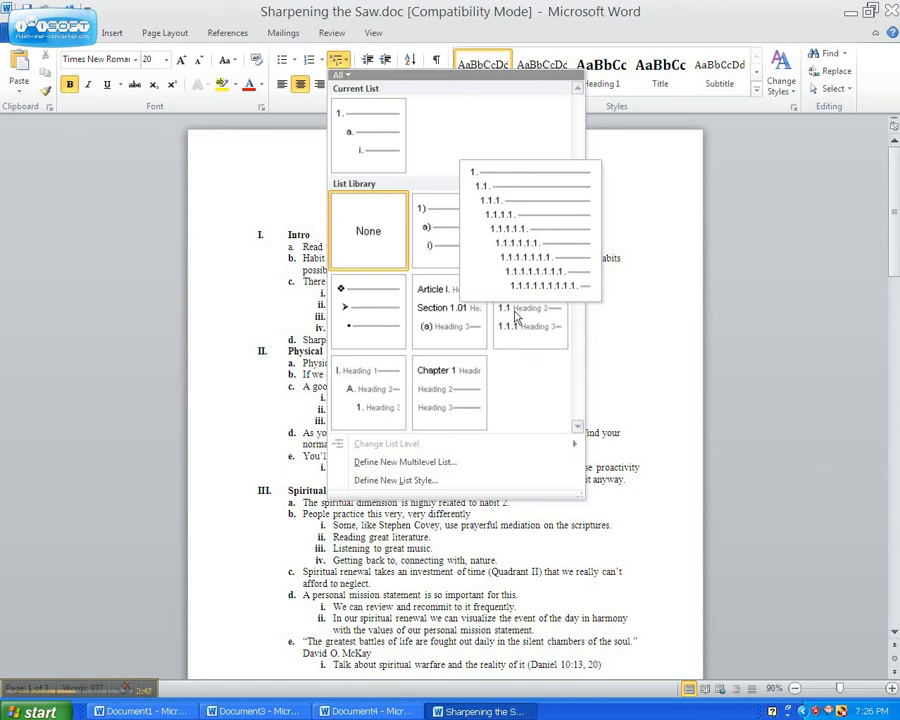
pyautogui.moveTo(350, 325)
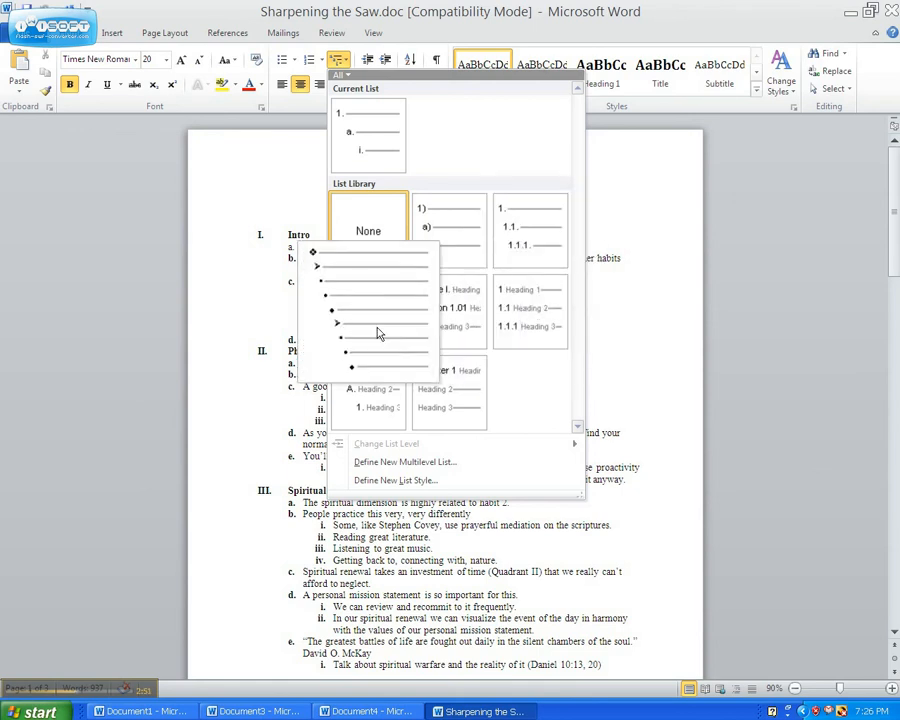
pyautogui.click(245, 321)
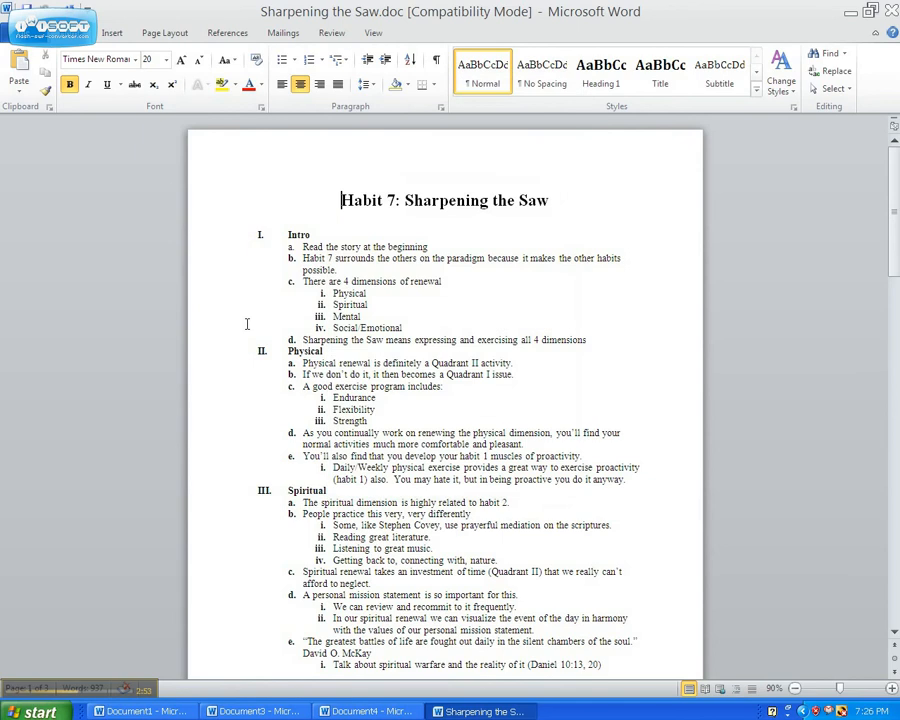
# Step: Add a new top-level outline item "Type stuff" after the George Bernard Shaw quote line at the end of the list
pyautogui.scroll(-7, 465, 372)
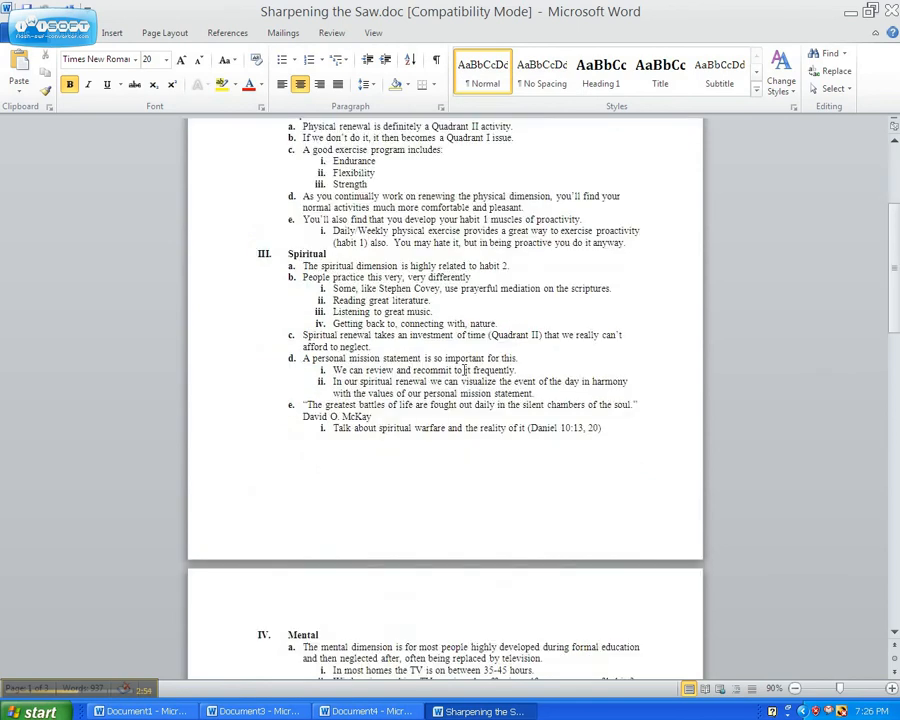
pyautogui.scroll(-15, 465, 370)
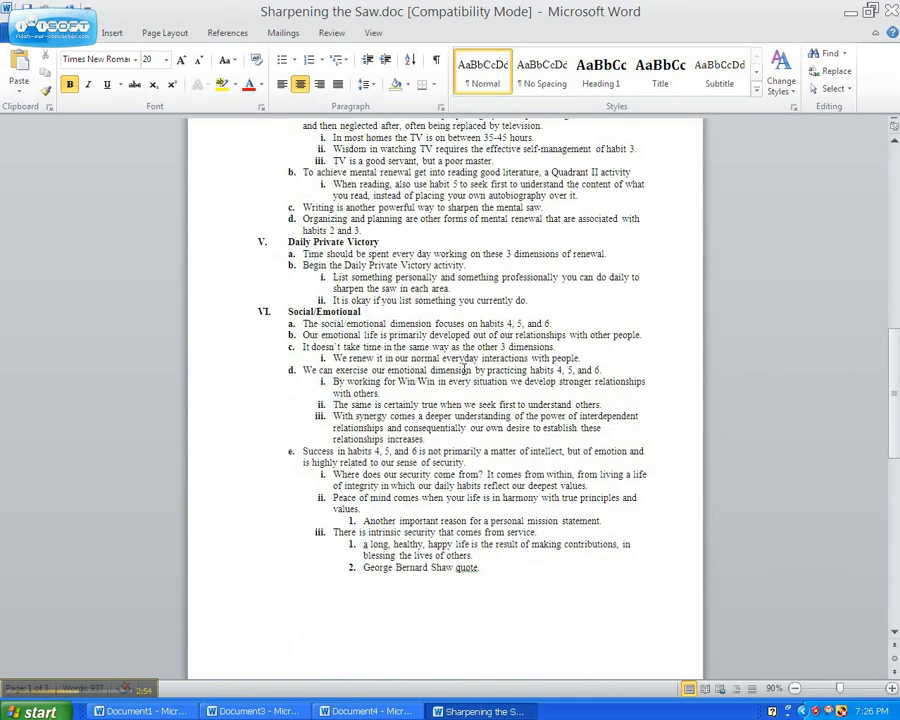
pyautogui.click(492, 564)
pyautogui.press('Return')
pyautogui.hotkey('shift', 'Tab')
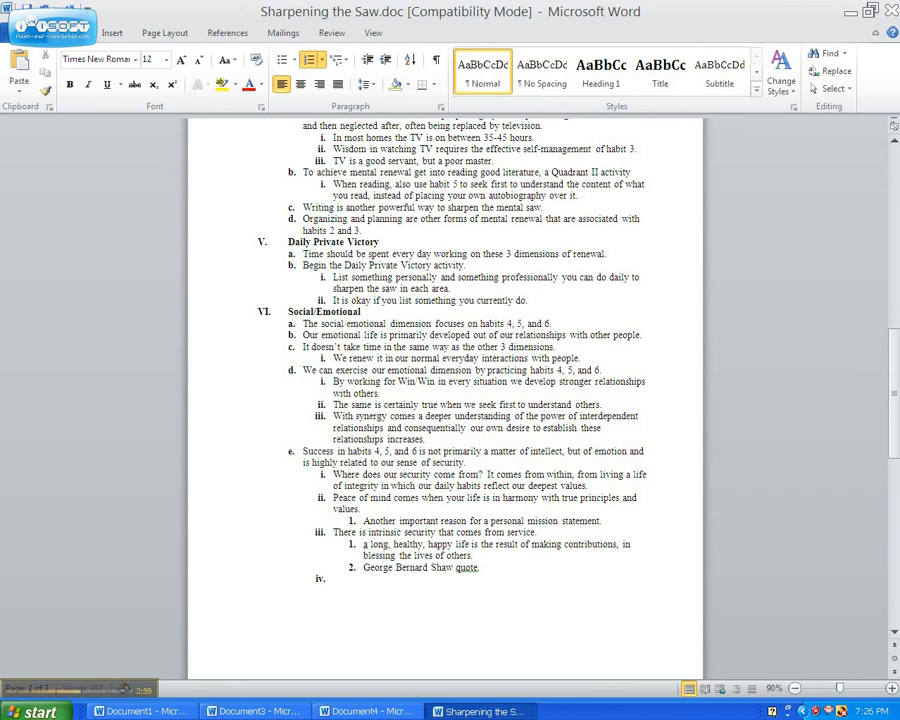
pyautogui.hotkey('shift', 'Tab')
pyautogui.hotkey('shift', 'Tab')
pyautogui.write('Type stuff')
pyautogui.press('Return')
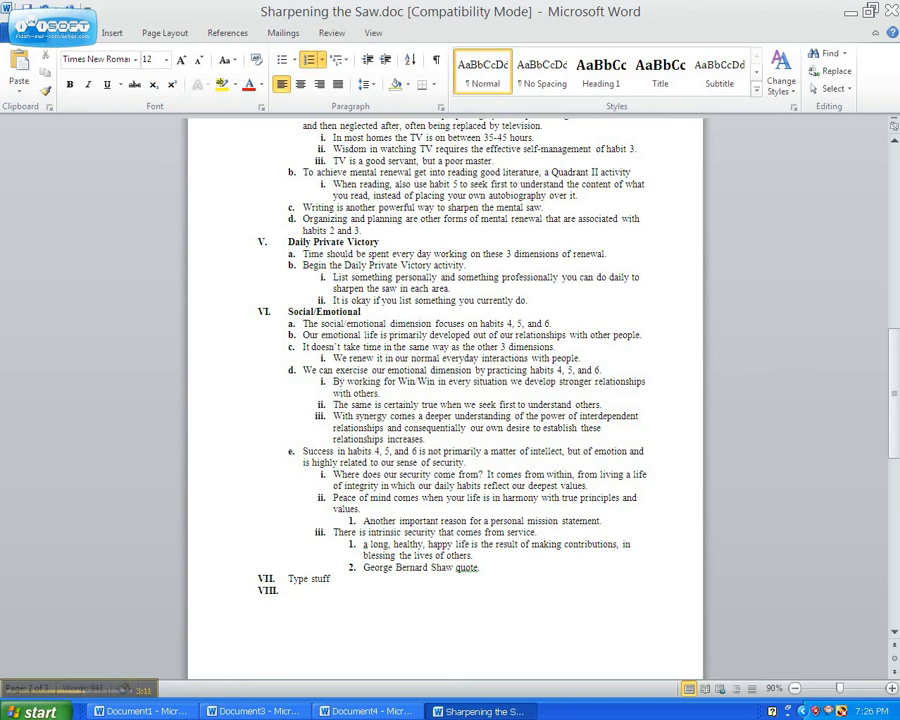
# Step: Add second-level items "More stuff" and "Even more stuff" beneath the "Type stuff" item
pyautogui.press('Tab')
pyautogui.write('More stuff')
pyautogui.press('Return')
pyautogui.write('Ev')
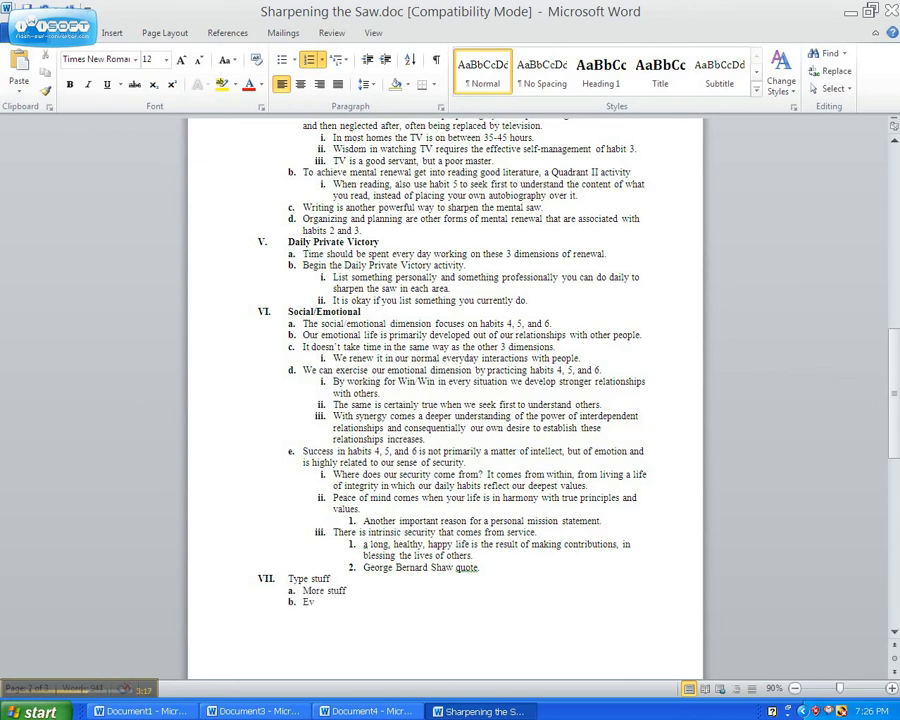
pyautogui.write('en more stuff')
pyautogui.press('Return')
# Step: Add two third-level items "Stuff" beneath "Even more stuff"
pyautogui.press('Tab')
pyautogui.write('Stuff')
pyautogui.press('Return')
pyautogui.write('Stuff')
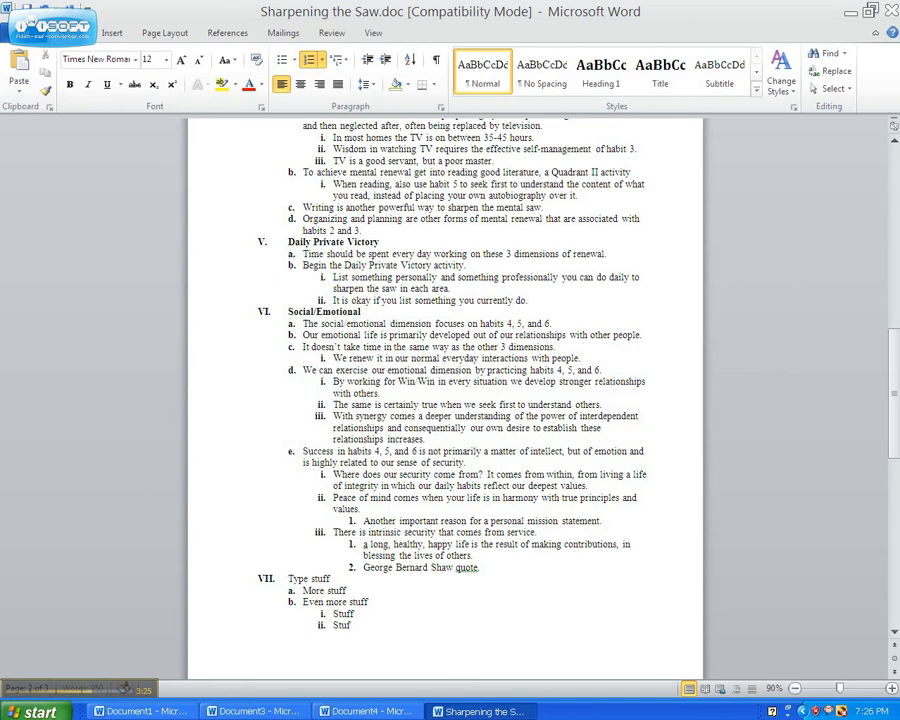
pyautogui.press('Return')
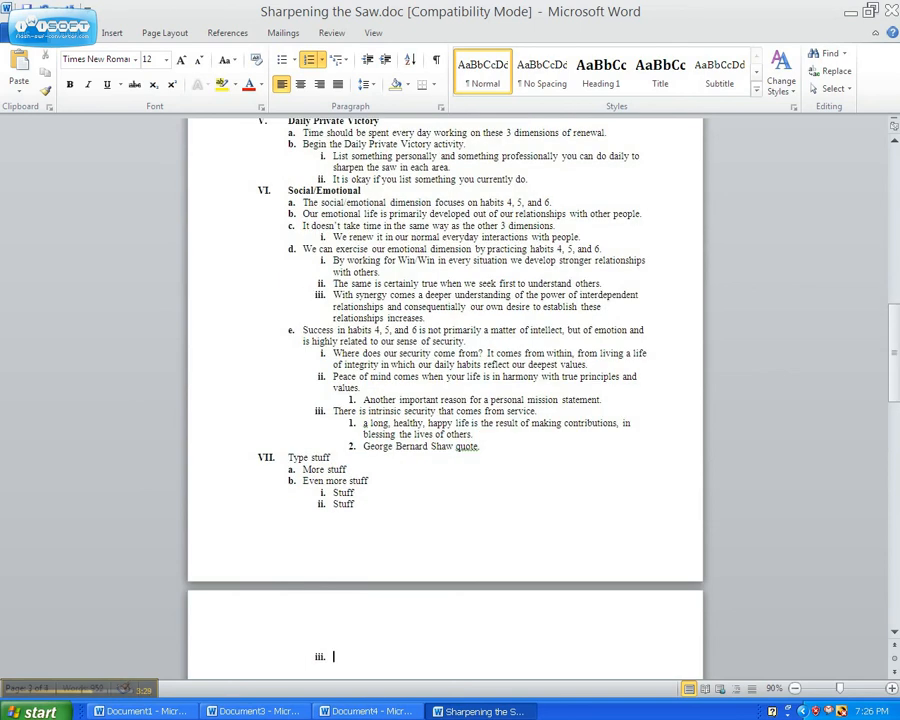
# Step: Shift the empty new list item between outline levels, settling it at the second level
pyautogui.hotkey('shift', 'Tab')
pyautogui.press('Tab')
pyautogui.hotkey('shift', 'Tab')
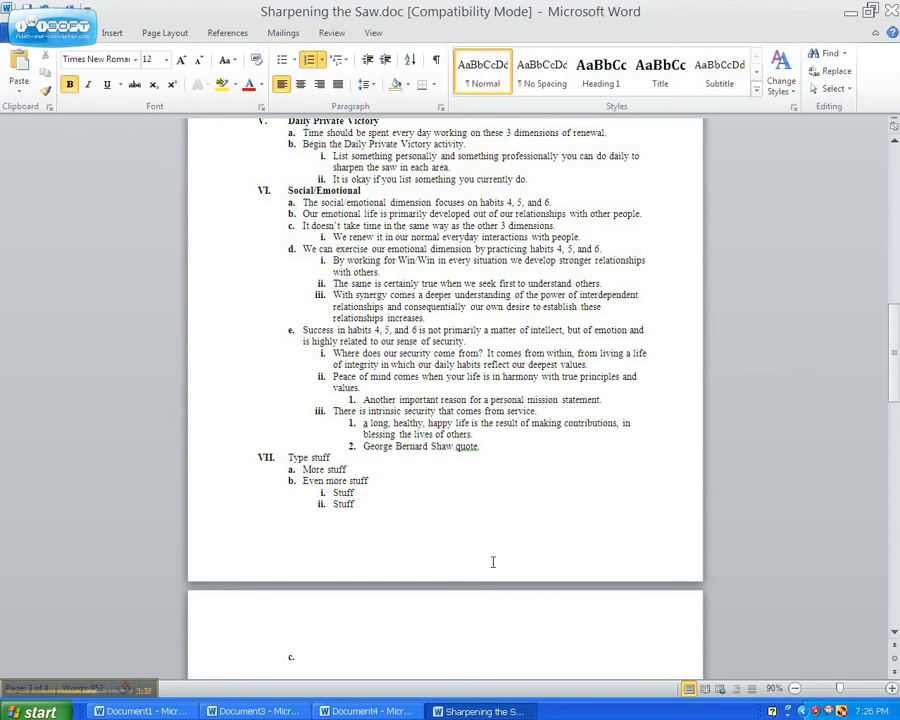